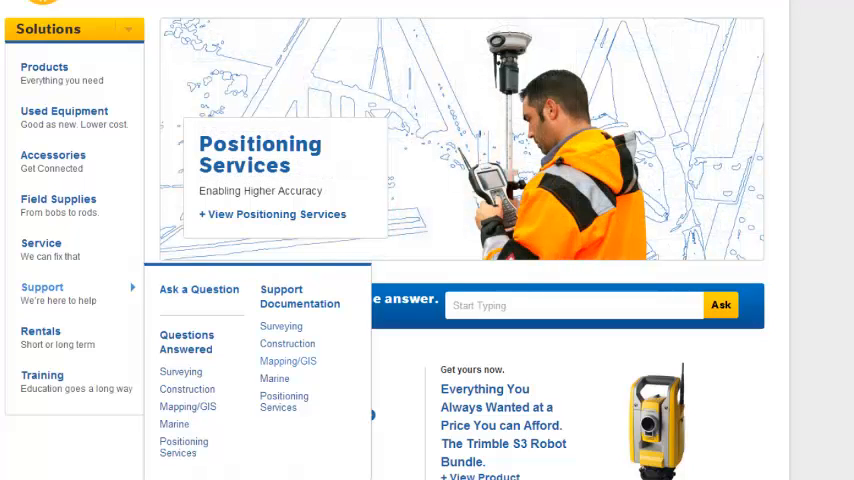
Download TerraSync for Windows XP, Vista and Windows 7 v5.41 from Support > Mapping/GIS downloads.
left_click(288, 361)
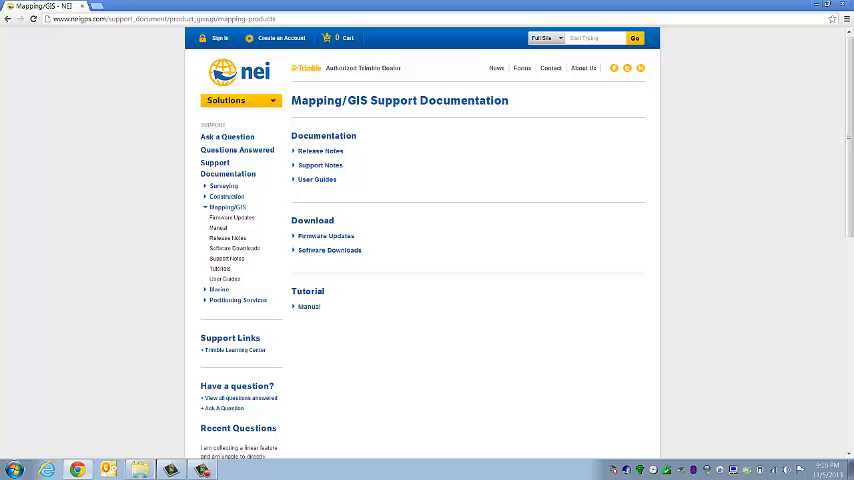
left_click(335, 249)
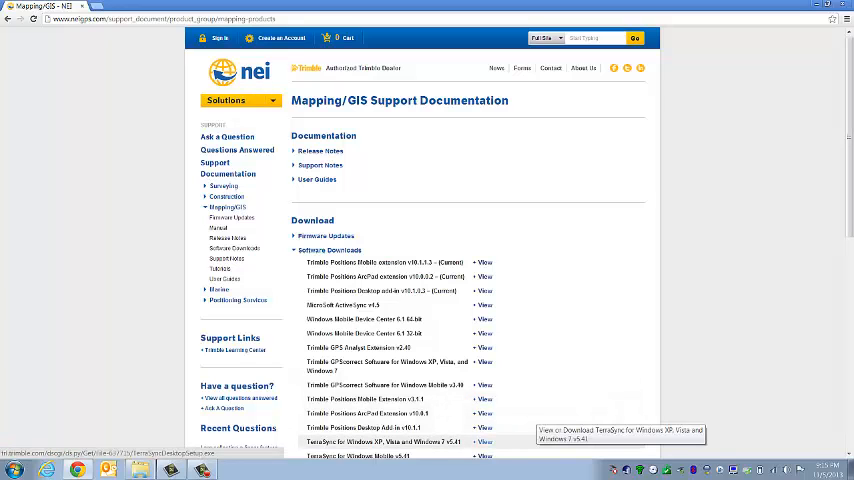
left_click(485, 441)
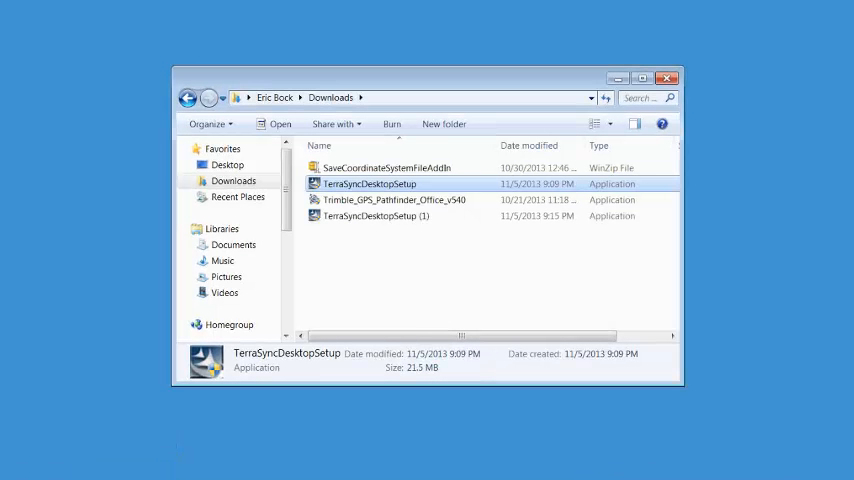
Run TerraSyncDesktopSetup from Downloads with English (United States) as setup language.
double_click(352, 184)
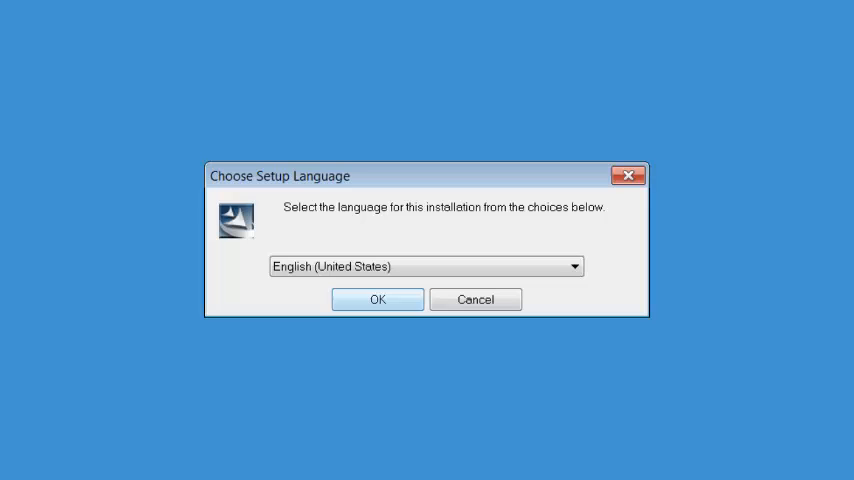
left_click(350, 299)
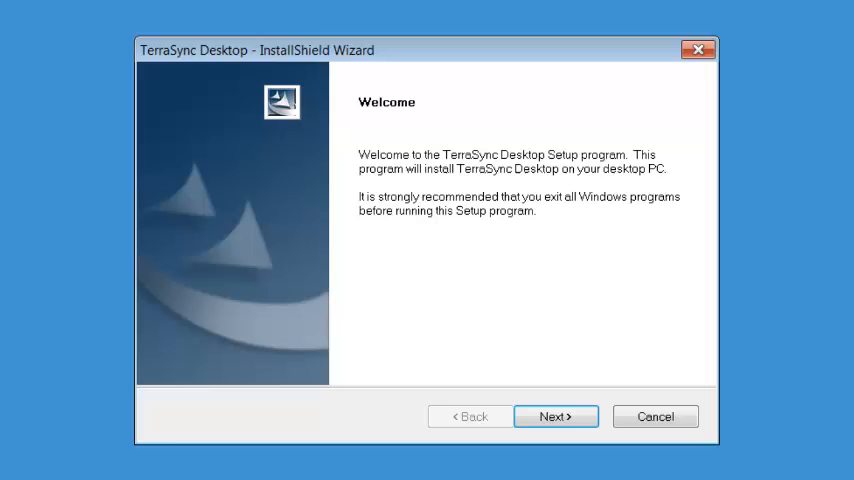
Accept the license agreement terms and continue to the Installation Code page.
left_click(552, 417)
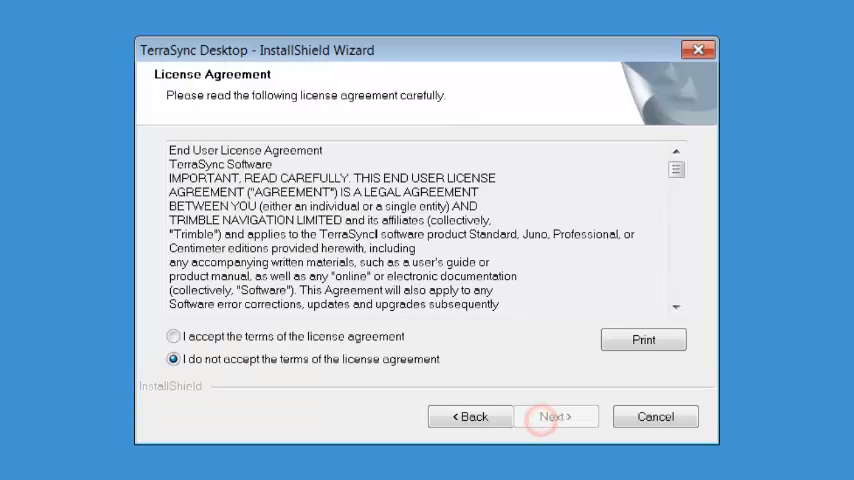
scroll(420, 230, "down", 10)
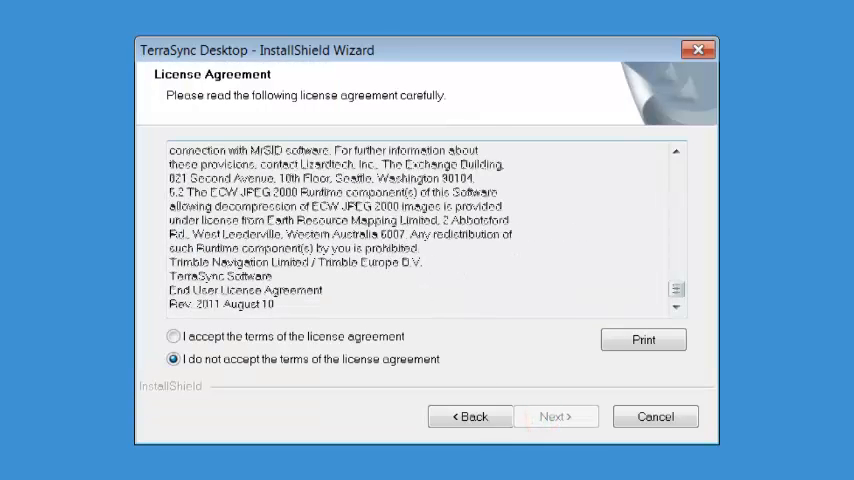
left_click(173, 336)
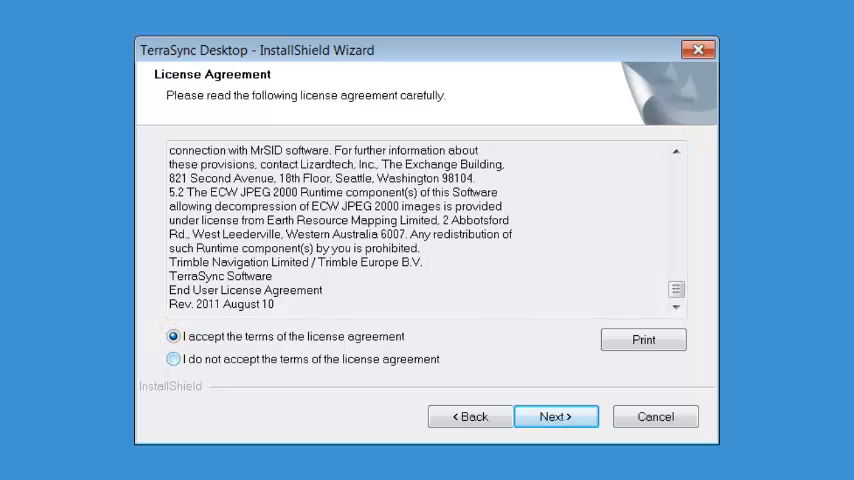
left_click(555, 416)
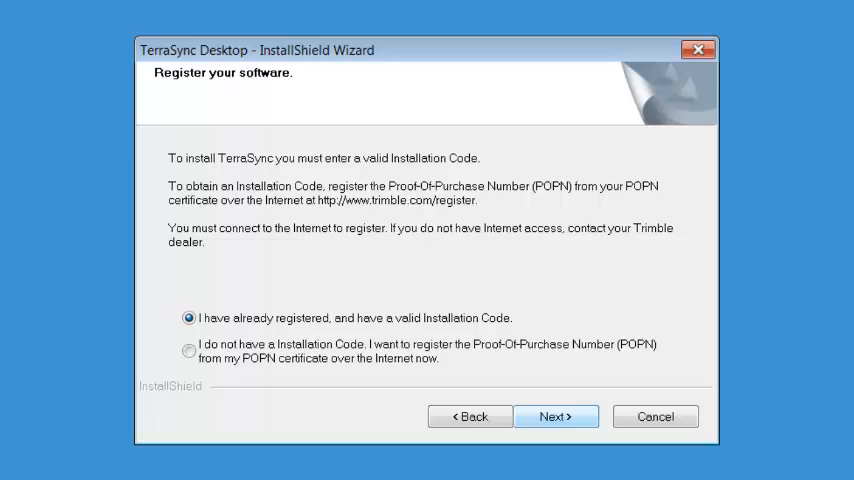
Continue with a blank Installation Code and keep the default destination folder.
left_click(553, 416)
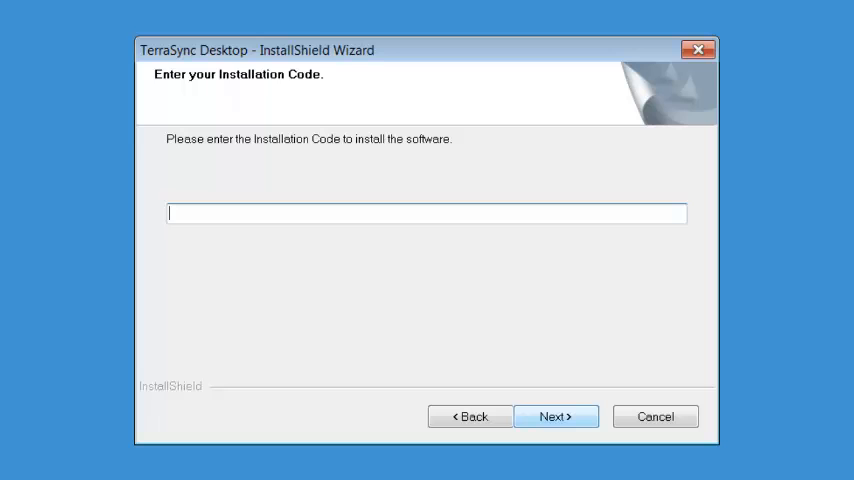
left_click(555, 417)
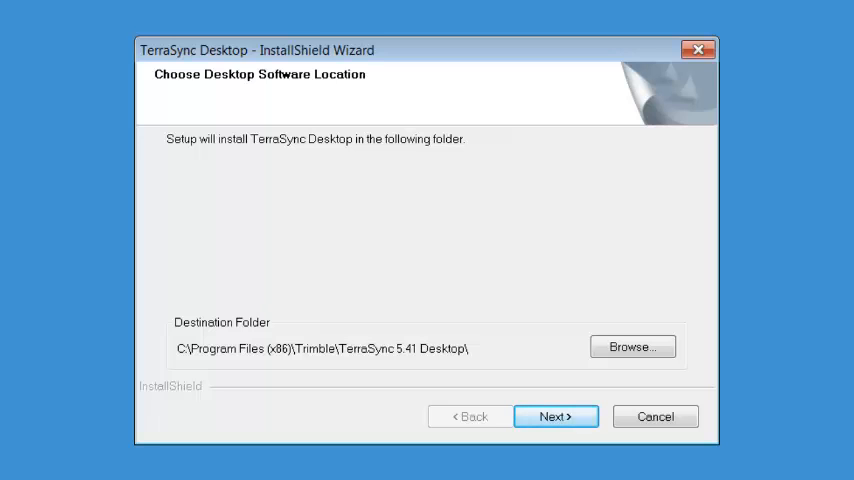
left_click(555, 416)
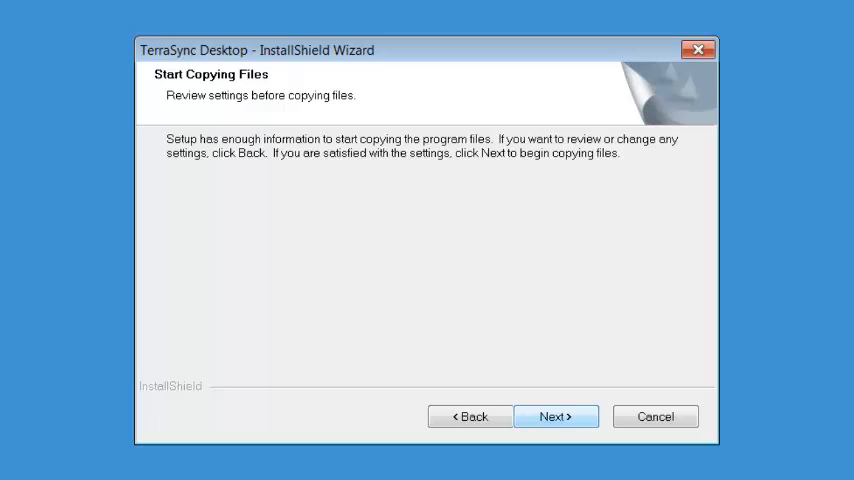
Copy the program files, acknowledge the geoid interpolation notice and finish the installation.
left_click(555, 416)
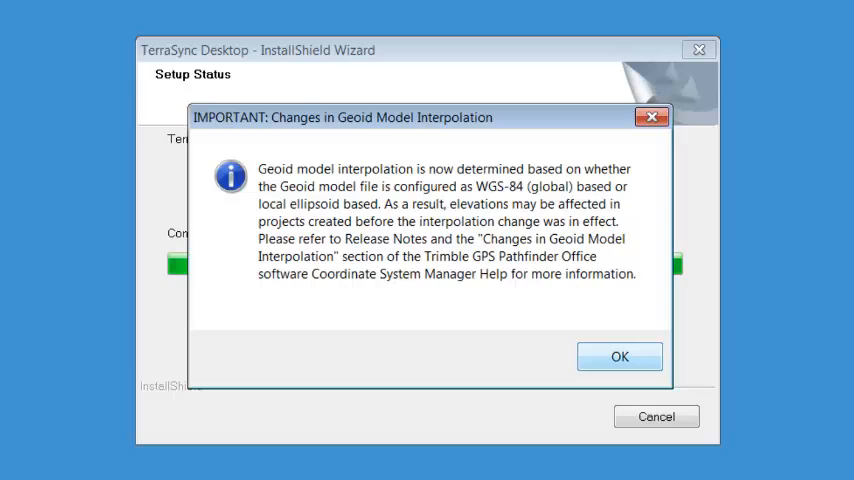
left_click(620, 357)
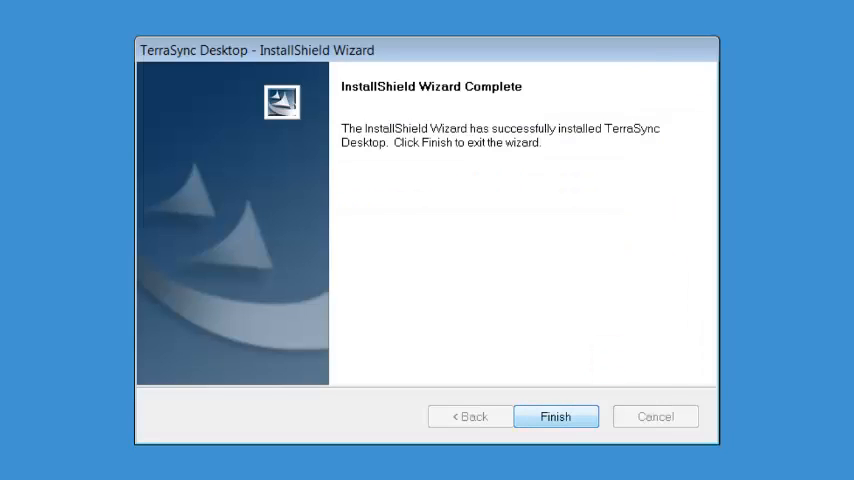
left_click(540, 416)
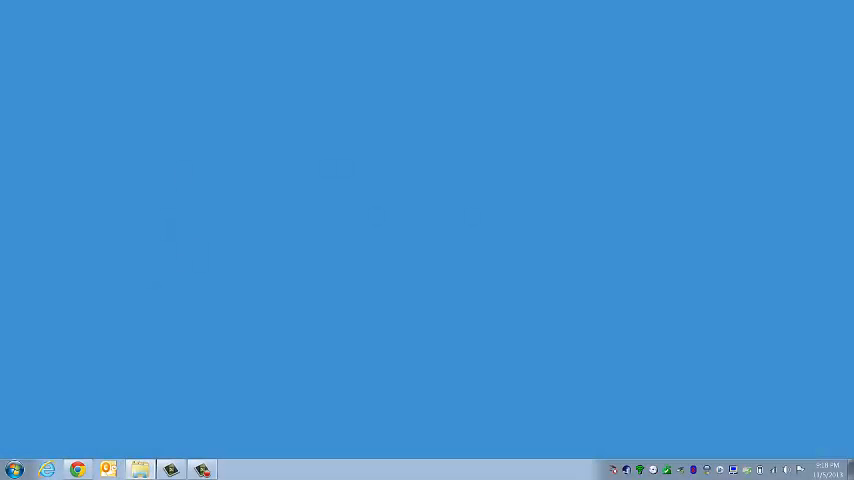
Launch Data Dictionary Editor from All Programs > Trimble > GPS Pathfinder Office.
key("super")
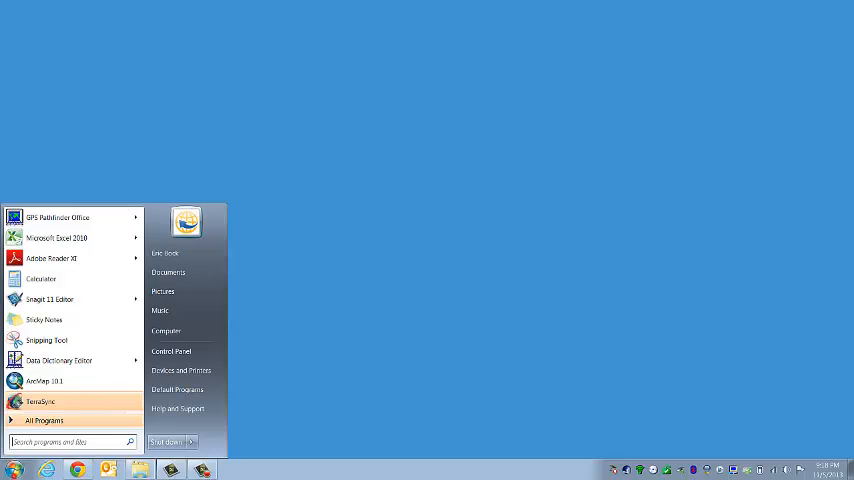
left_click(44, 420)
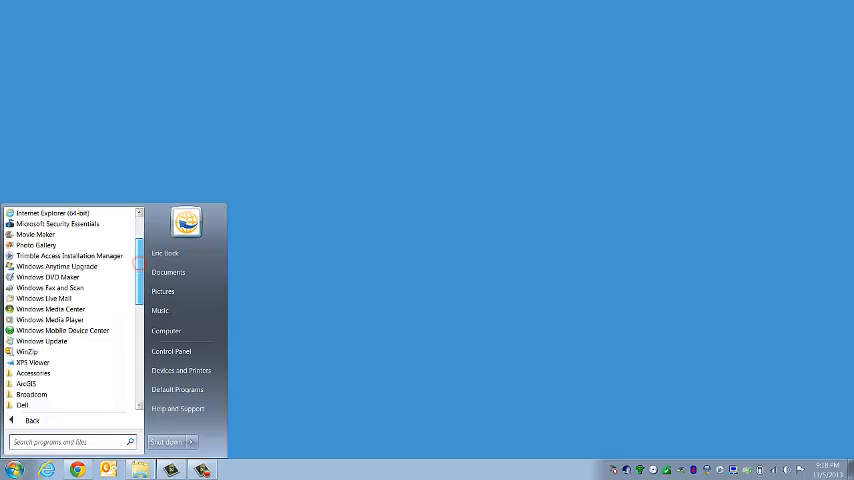
scroll(60, 300, "down", 5)
scroll(60, 300, "down", 3)
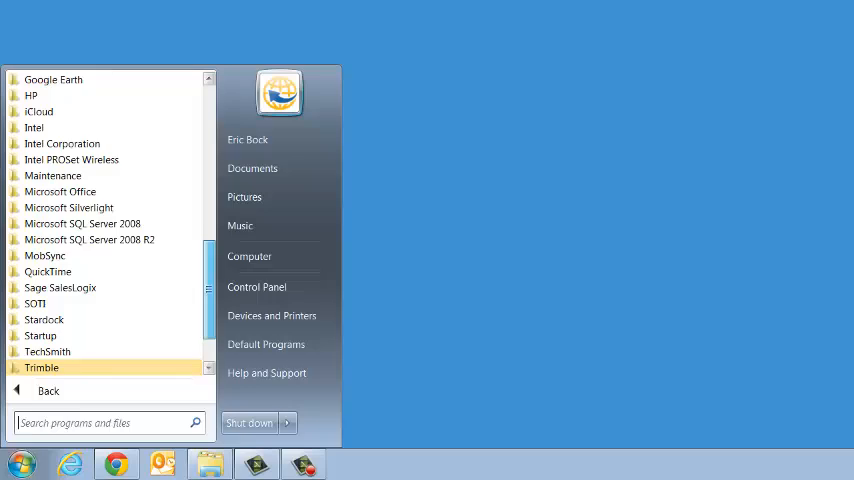
scroll(80, 200, "down", 3)
left_click(33, 193)
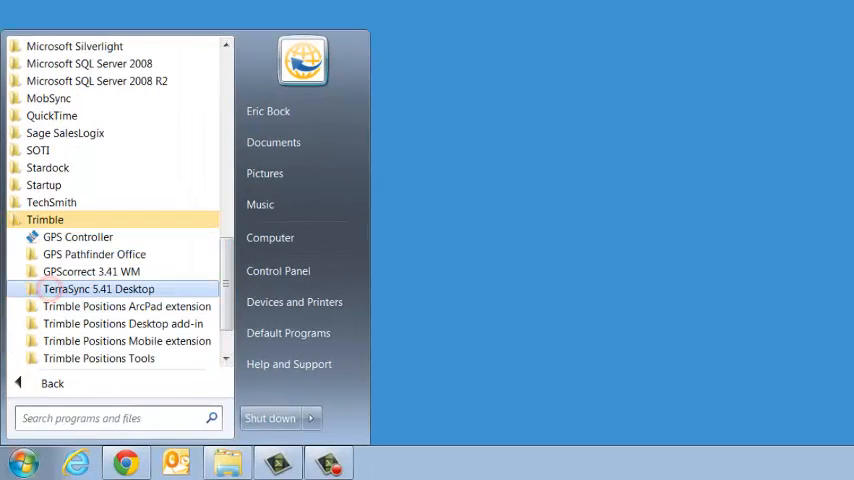
left_click(94, 254)
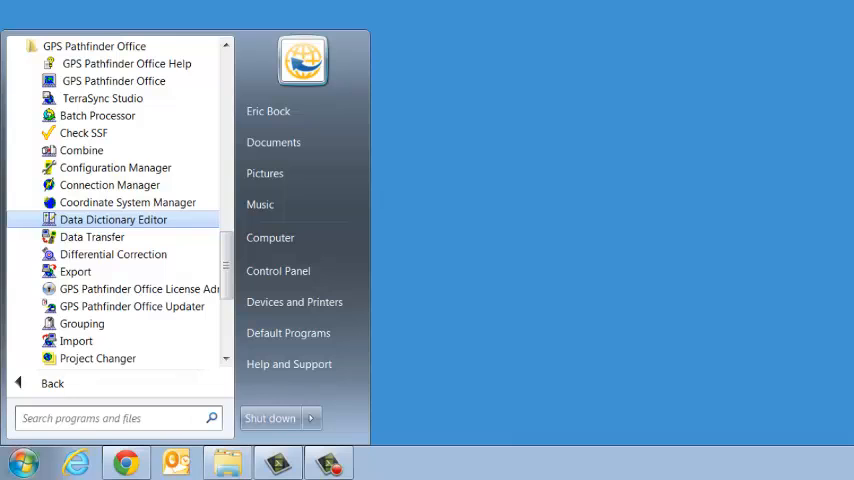
left_click(113, 219)
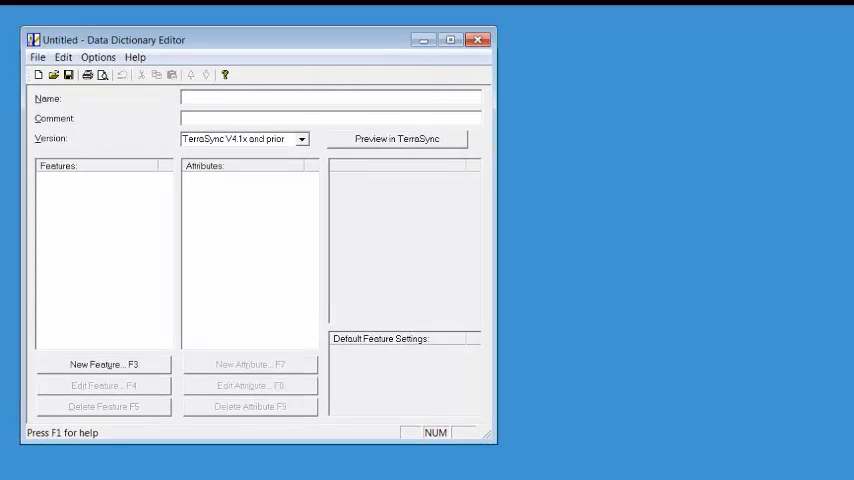
Load the 'training' data dictionary via File > Open.
left_click(38, 57)
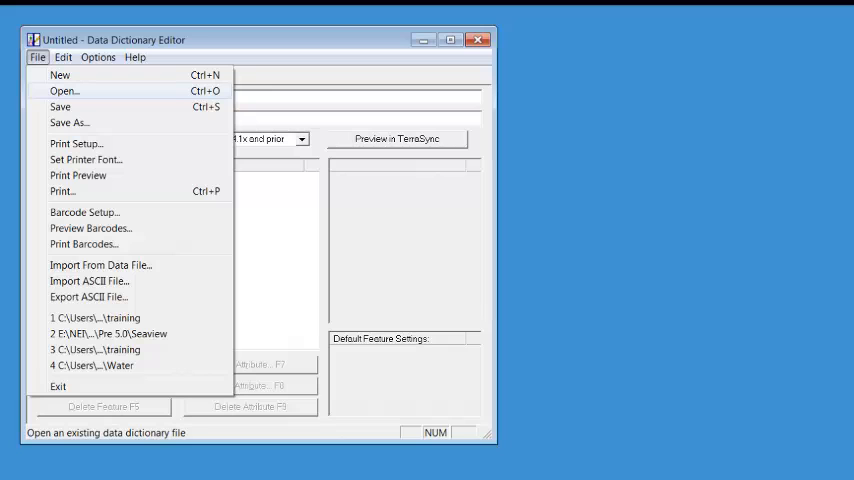
left_click(62, 91)
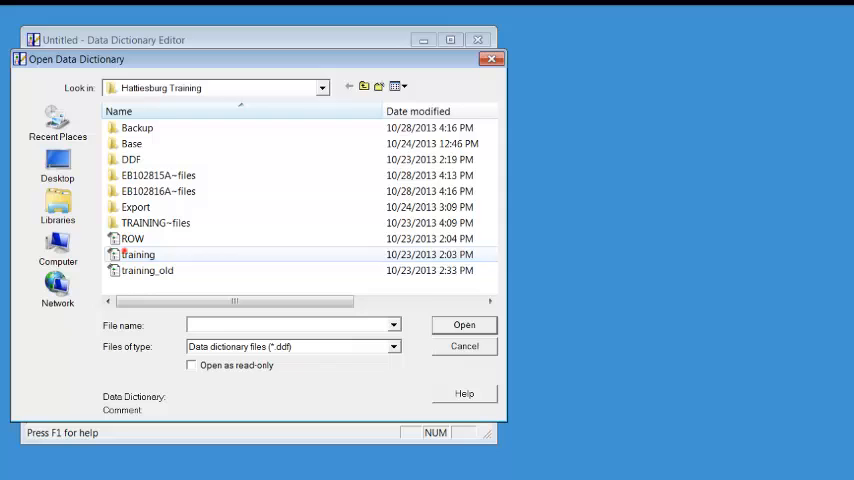
left_click(130, 254)
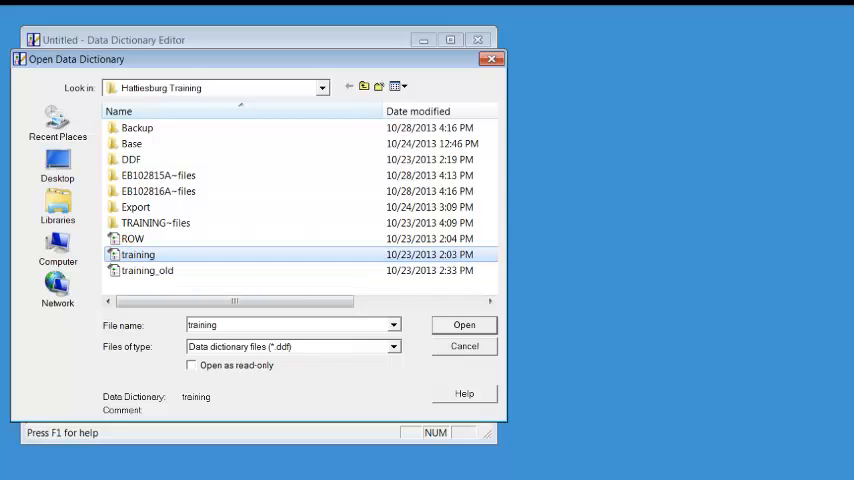
left_click(464, 324)
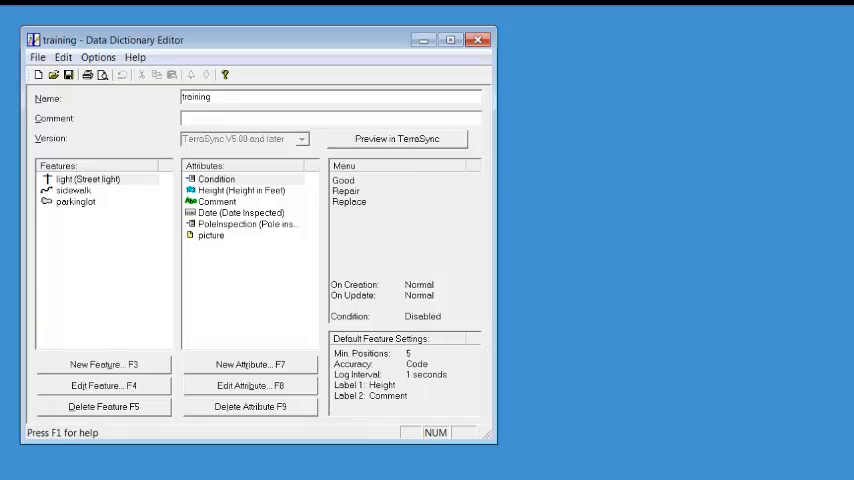
Preview the training dictionary in TerraSync as the Professional Edition.
left_click(340, 138)
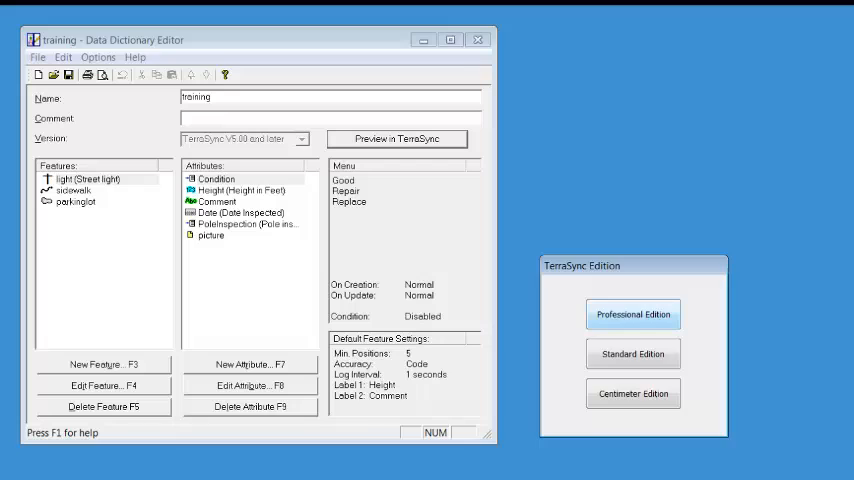
left_click(640, 310)
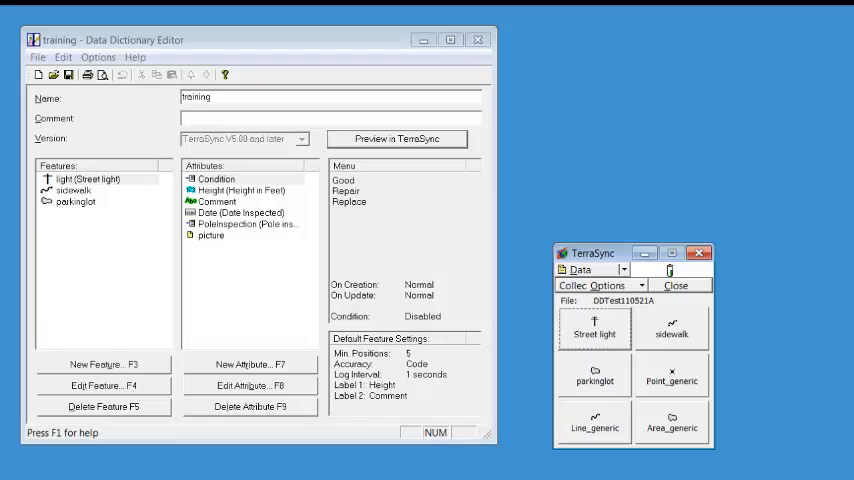
Start a Street light feature, inspect its attribute form, then cancel and abandon it.
left_click(605, 328)
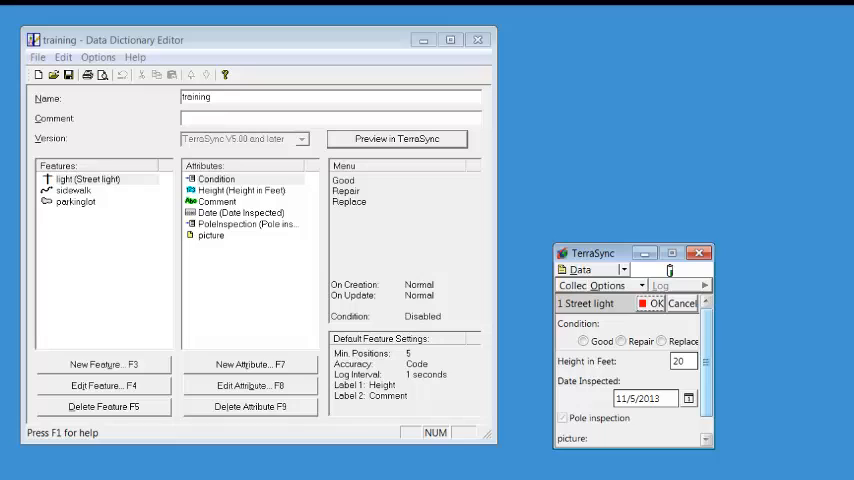
left_click_drag(706, 312, 706, 330)
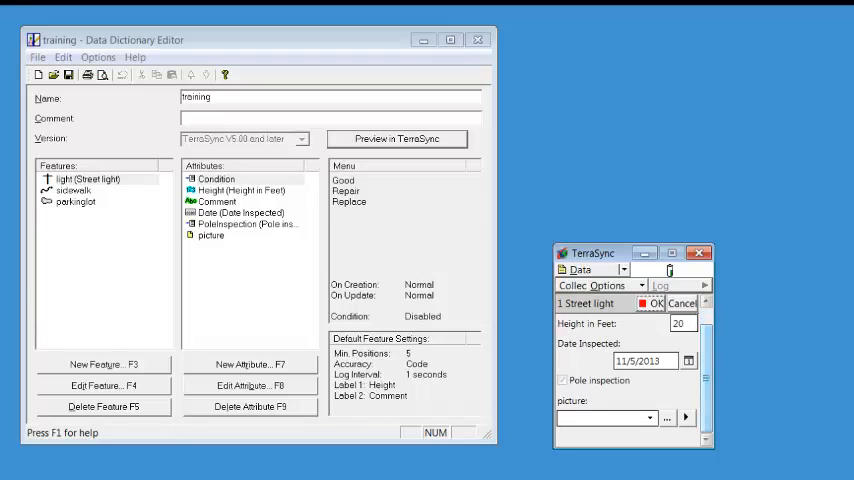
left_click(683, 303)
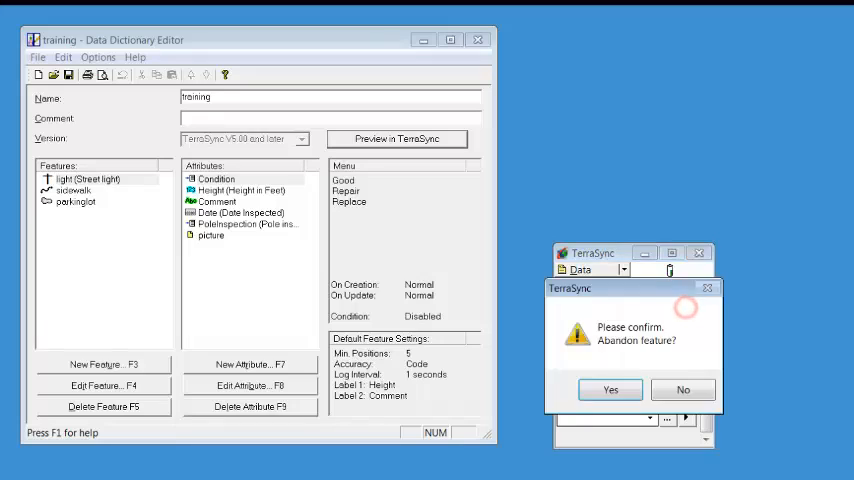
left_click(610, 390)
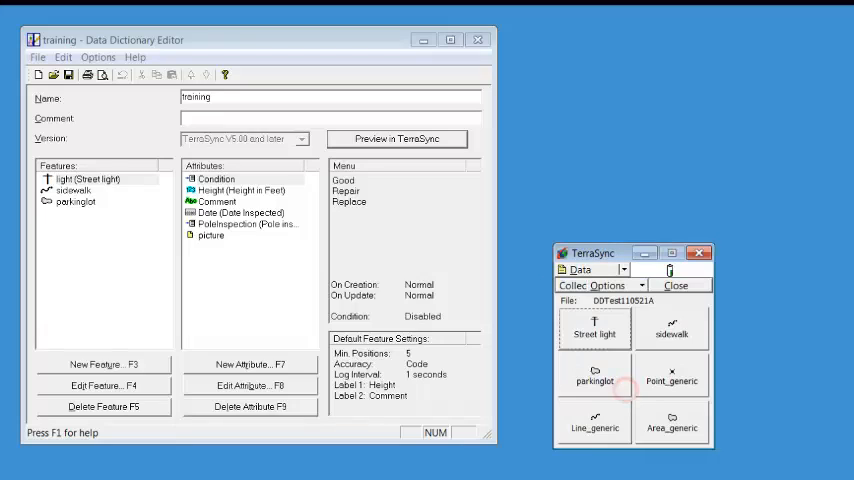